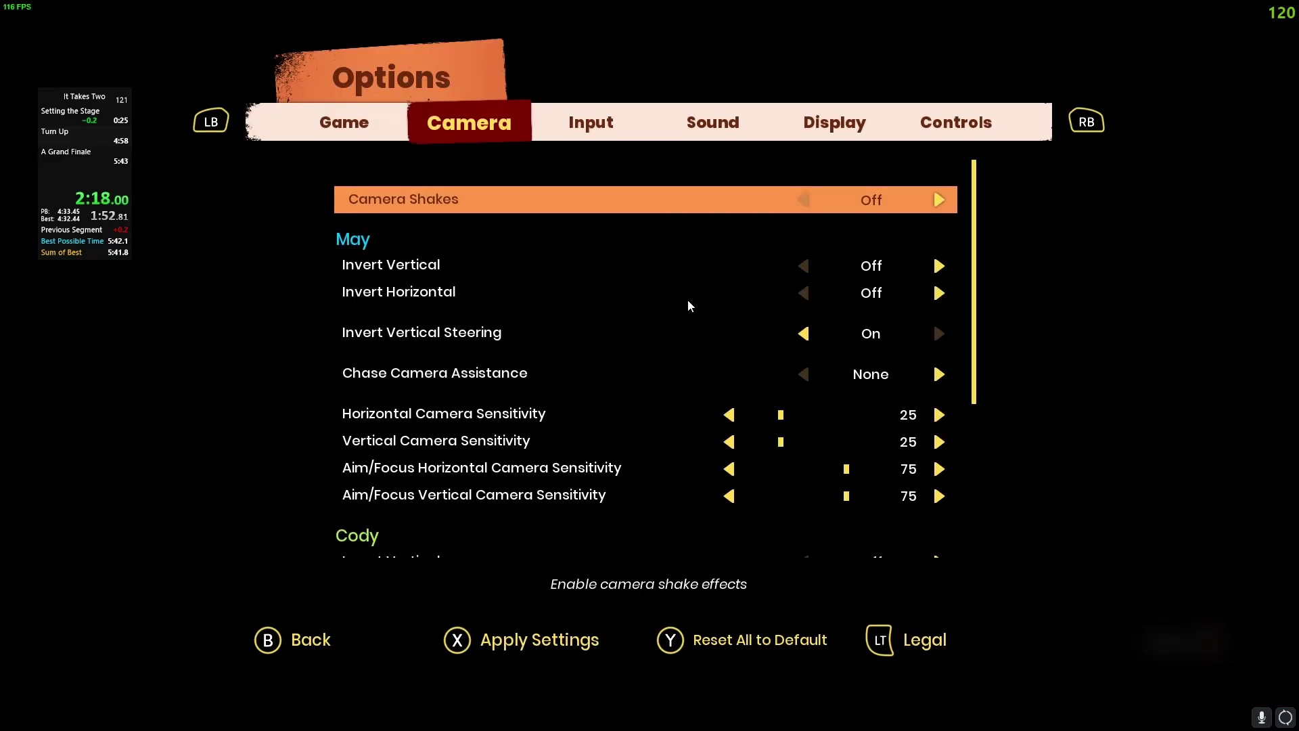
pyautogui.press('e')
pyautogui.press('e')
pyautogui.press('e')
pyautogui.press('Down')
pyautogui.press('Down')
pyautogui.press('Down')
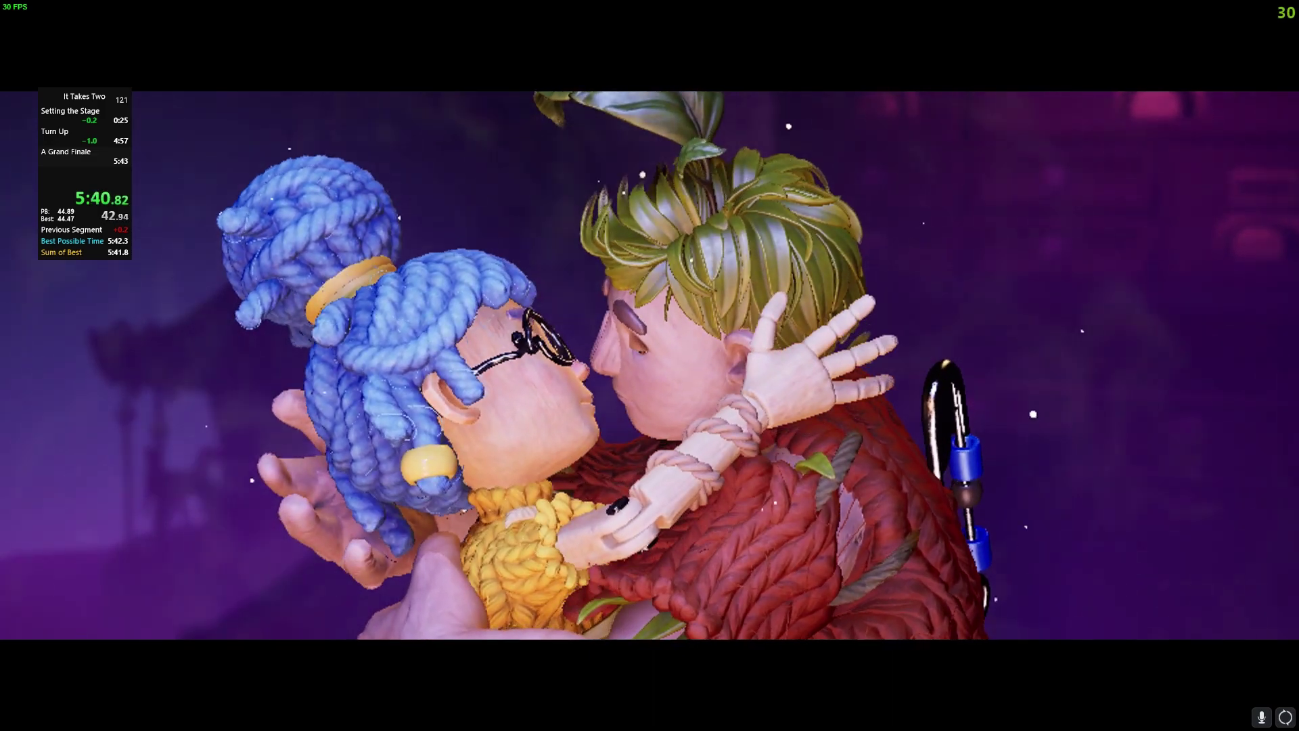
pyautogui.press('KP_1')
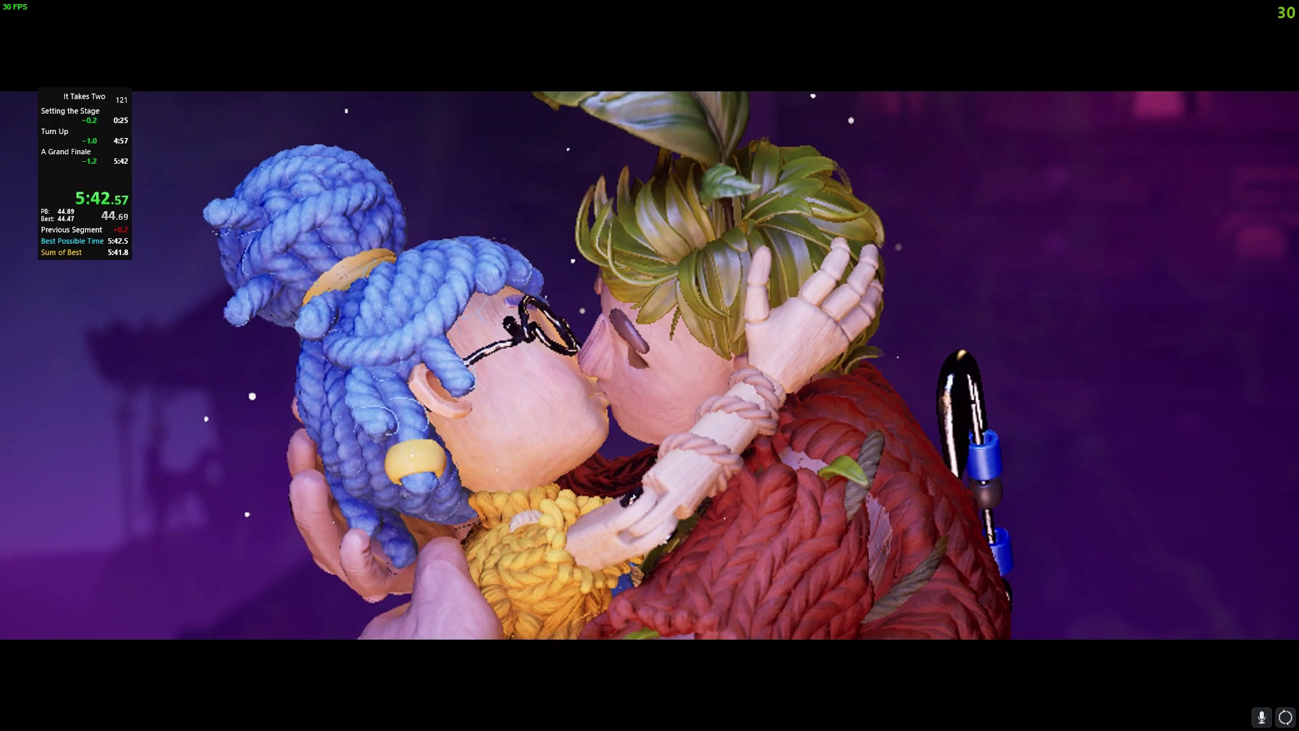